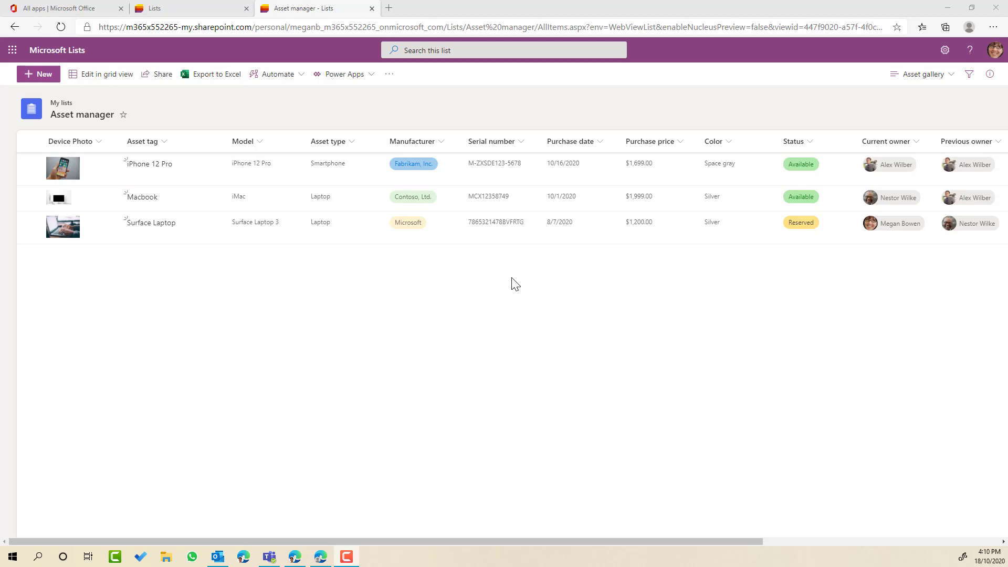
# - Close the extra Lists page and open Microsoft Lists from the Office 365 apps page
pyautogui.click(245, 9)
pyautogui.click(102, 9)
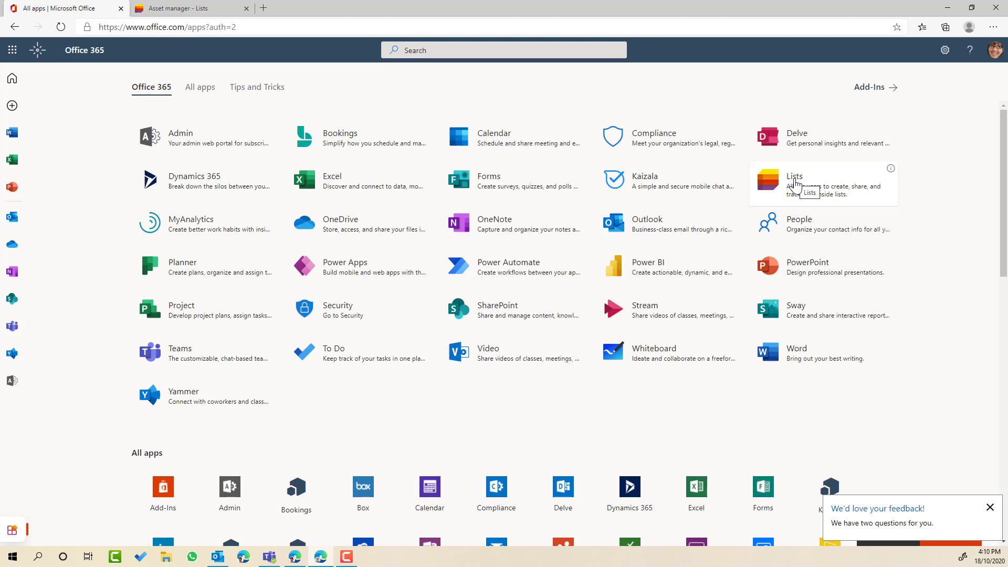
pyautogui.click(796, 183)
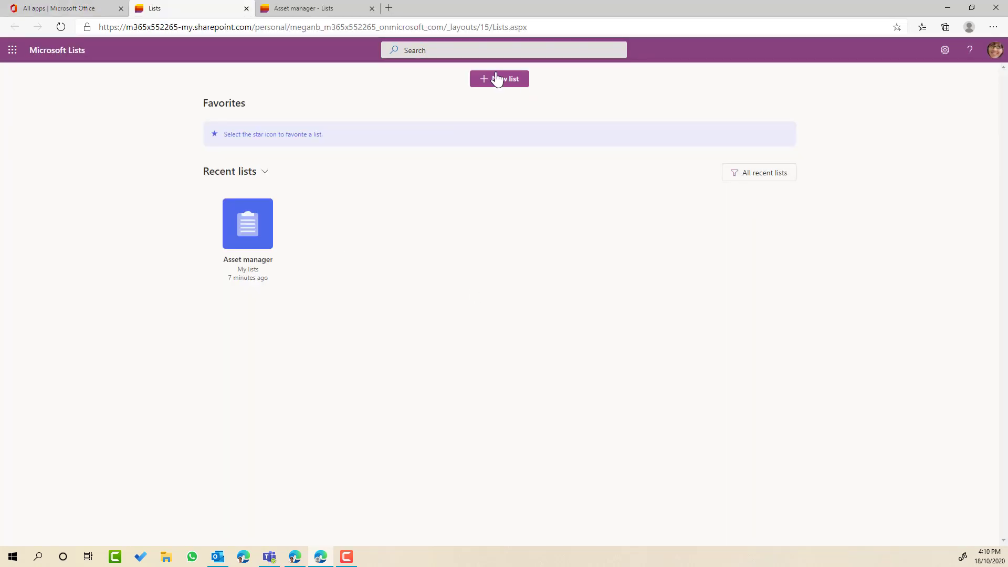
# - Start a new list, preview the columns of the Asset manager template, and cancel without creating it
pyautogui.click(502, 79)
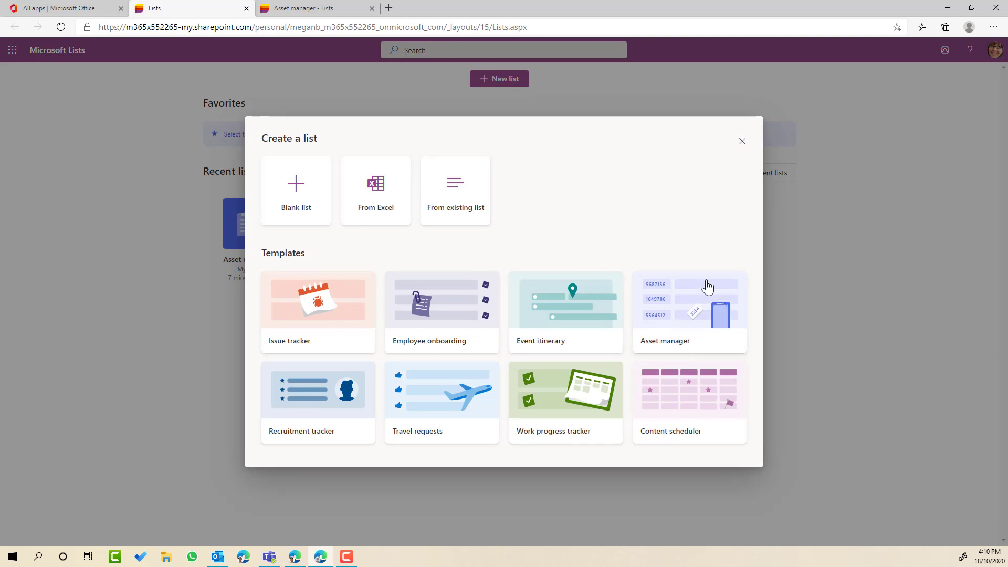
pyautogui.click(694, 330)
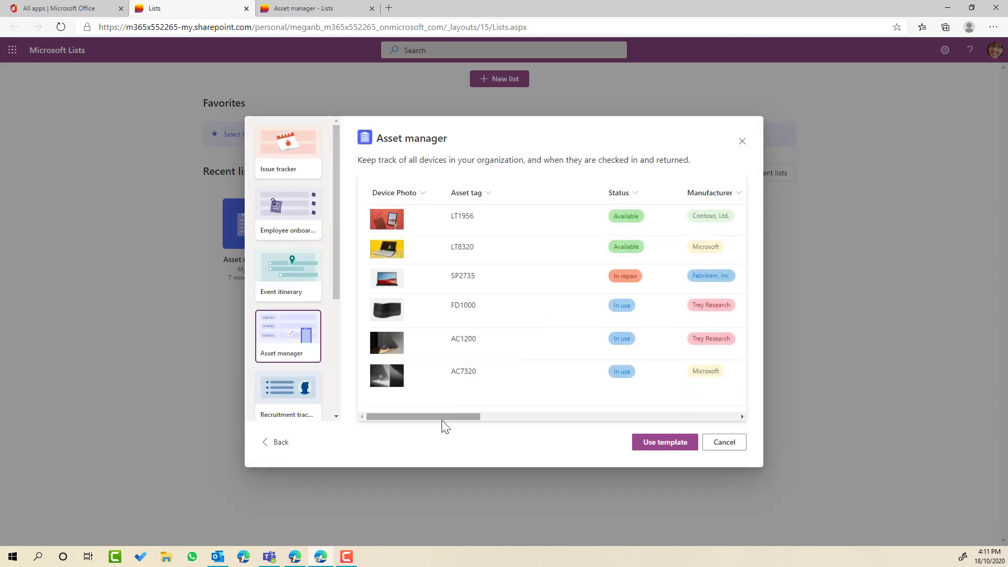
pyautogui.moveTo(441, 419); pyautogui.dragTo(677, 421)
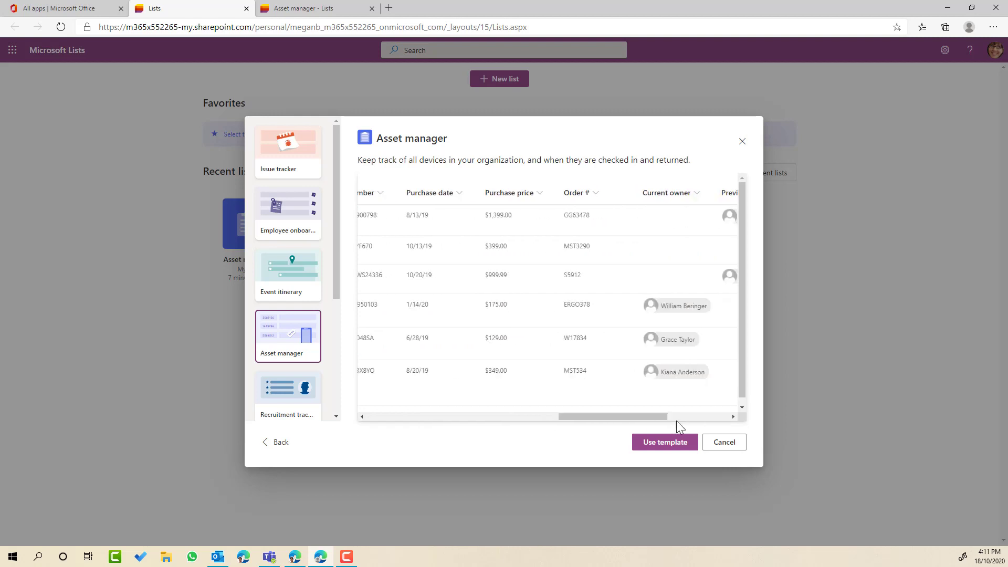
pyautogui.click(724, 444)
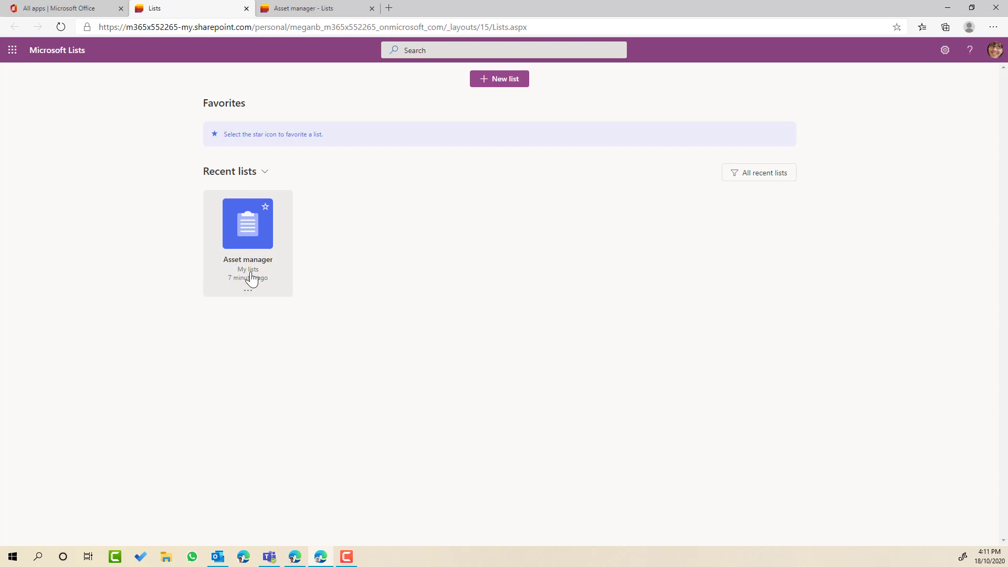
# - Return to the existing Asset manager list and show its Asset gallery view in the Gallery layout
pyautogui.click(298, 9)
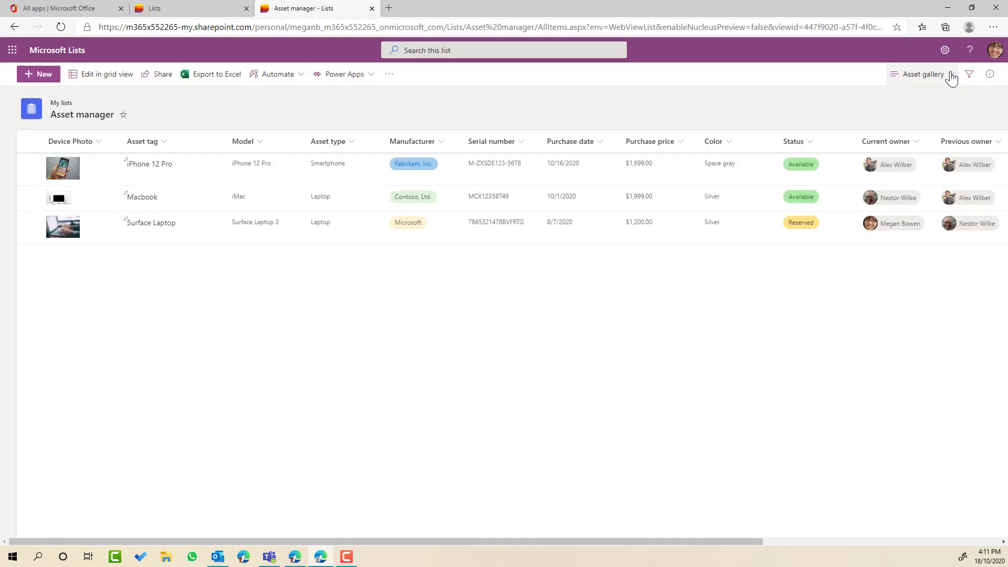
pyautogui.click(915, 82)
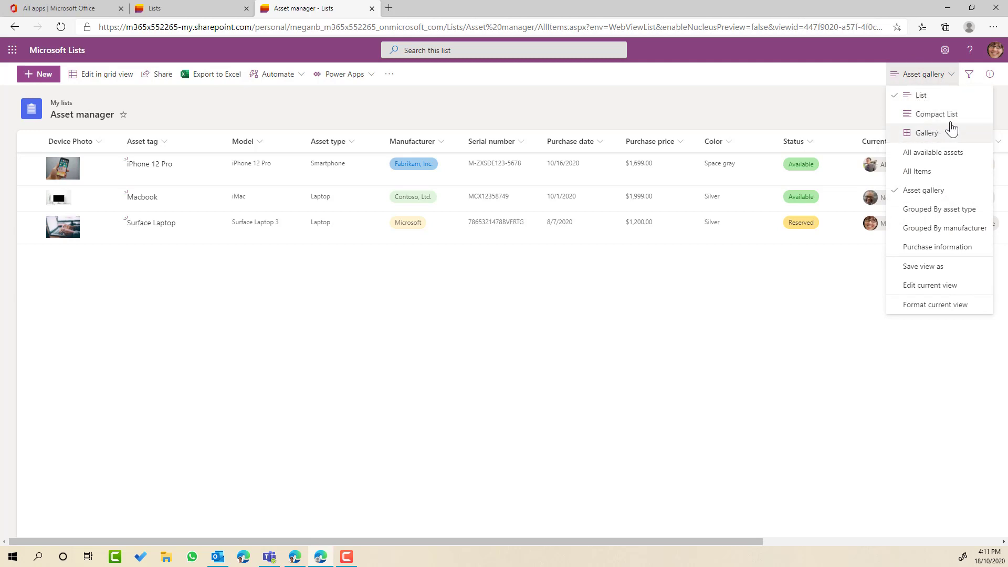
pyautogui.click(923, 134)
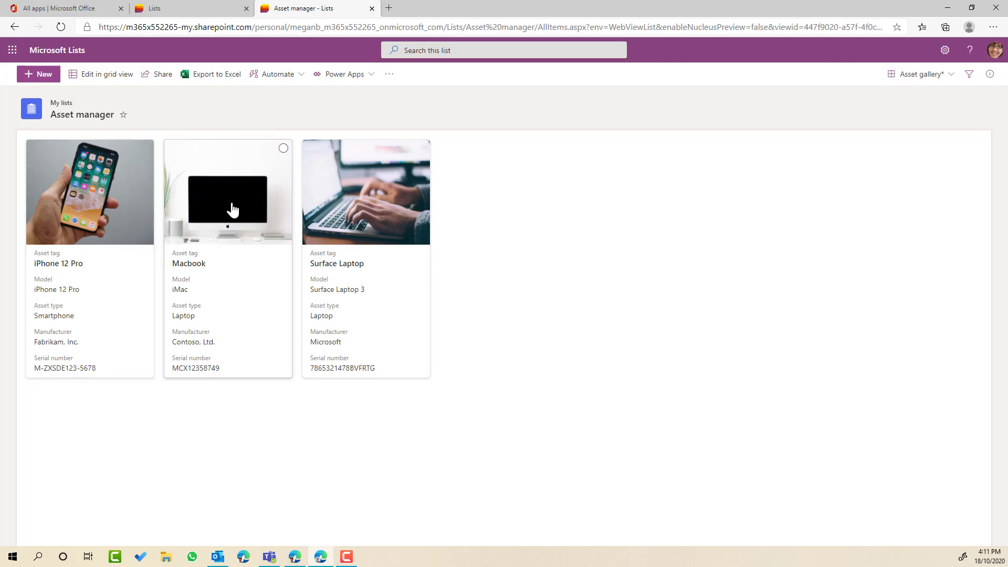
# - Open a blank new item form, look through its asset fields, and close it without saving
pyautogui.click(36, 79)
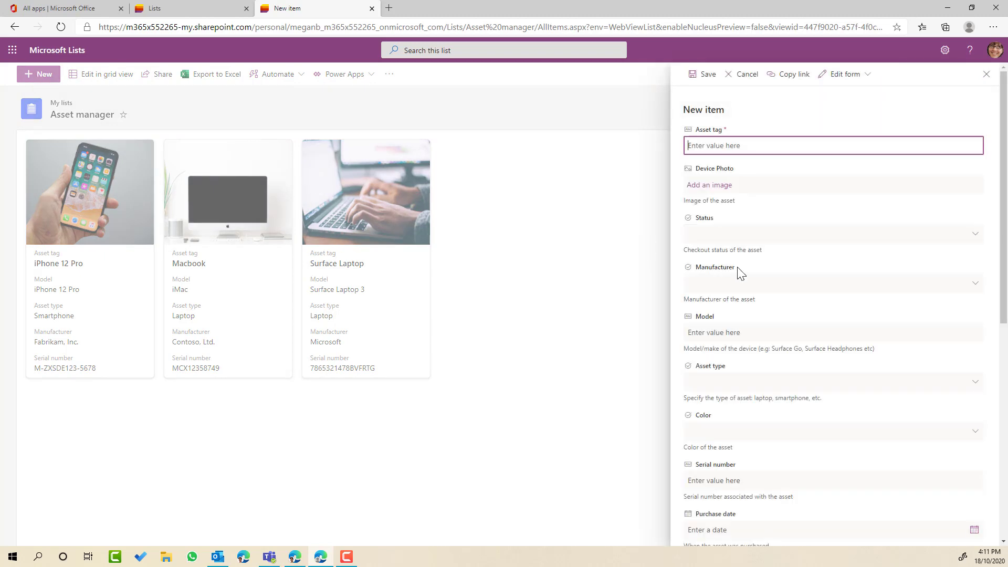
pyautogui.scroll(-4, 740, 273)
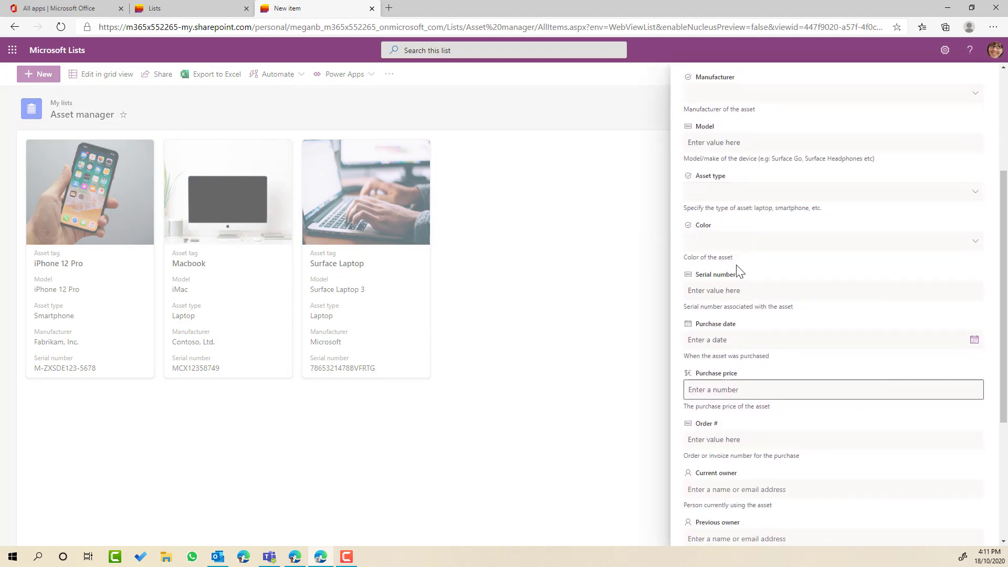
pyautogui.scroll(3, 741, 273)
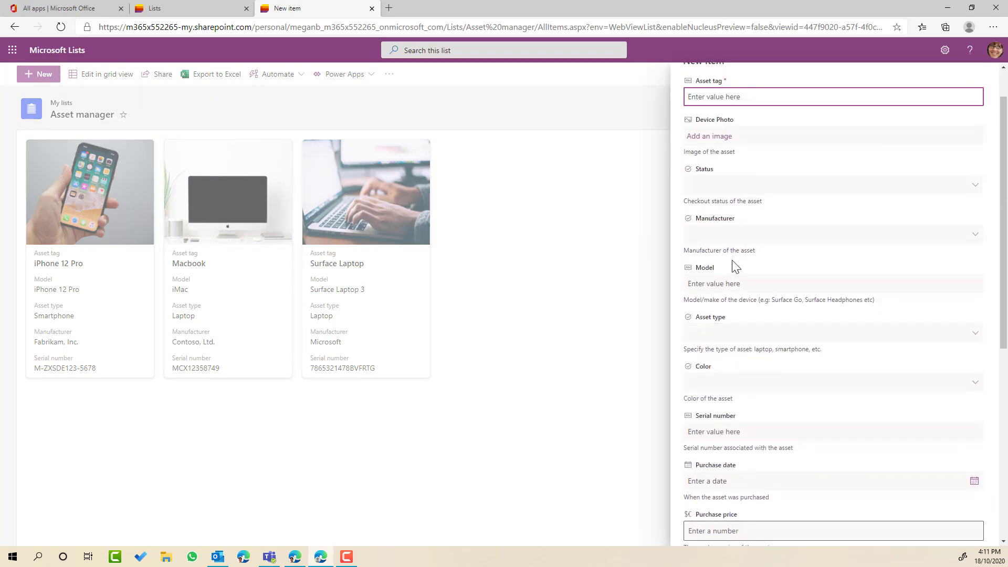
pyautogui.scroll(2, 735, 267)
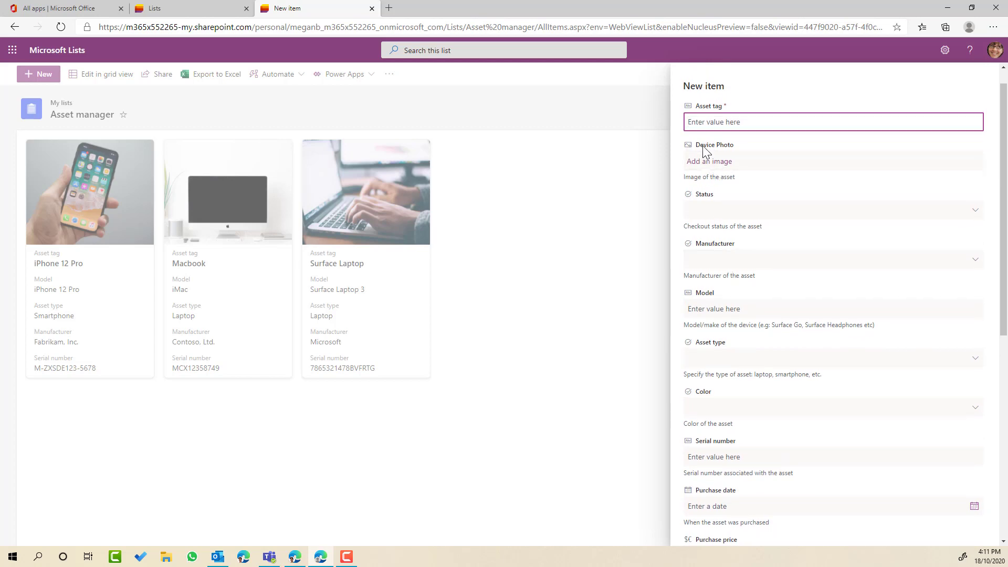
pyautogui.scroll(-1, 711, 162)
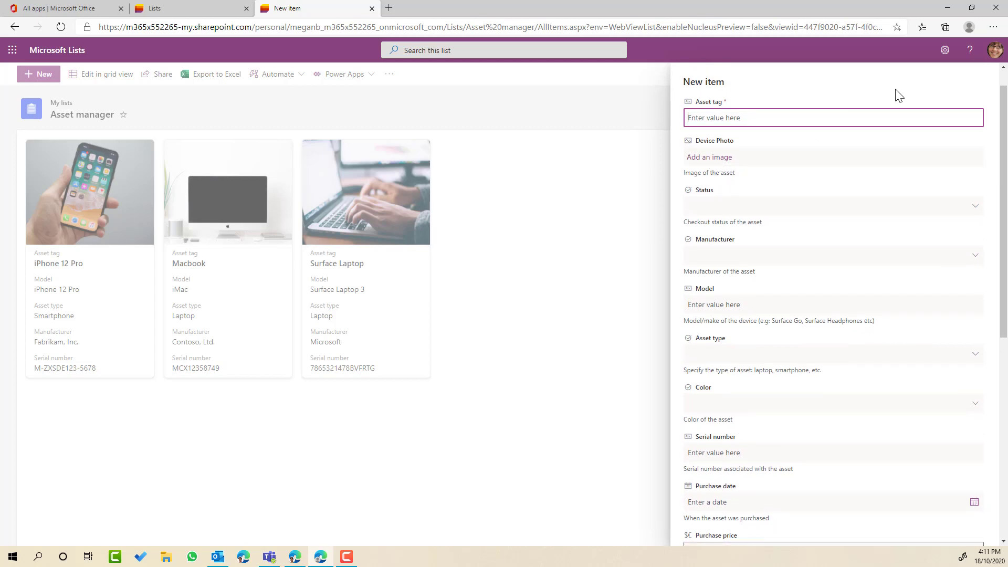
pyautogui.scroll(1, 851, 158)
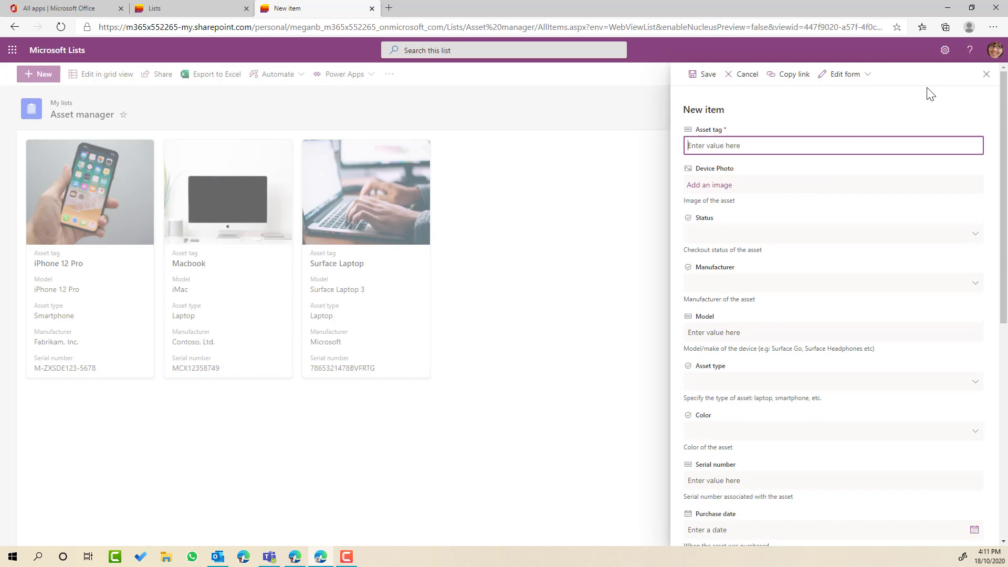
pyautogui.click(984, 77)
# - Open the iPhone 12 Pro item for editing, examine its device photo field, then close the form and deselect the item
pyautogui.click(146, 148)
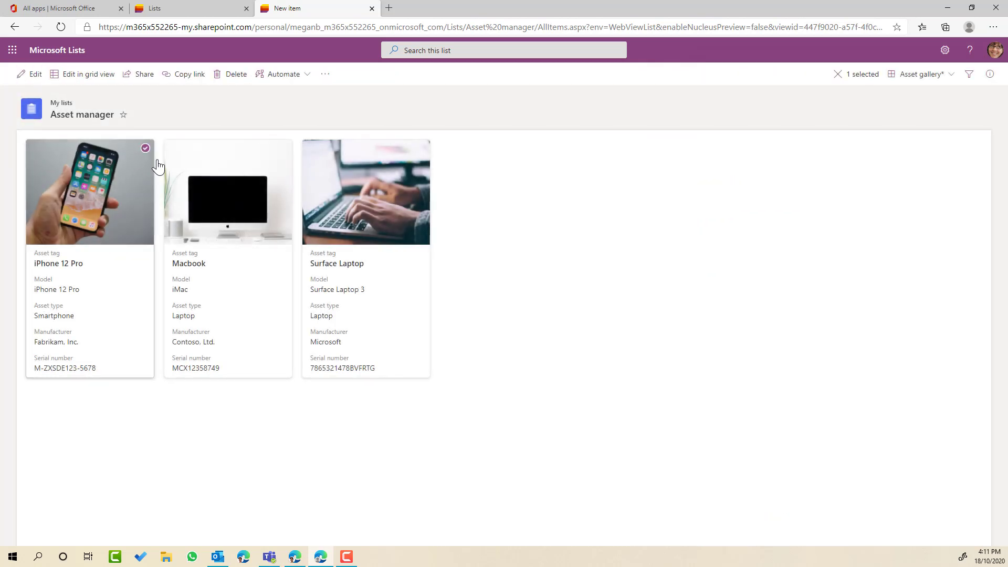
pyautogui.click(30, 77)
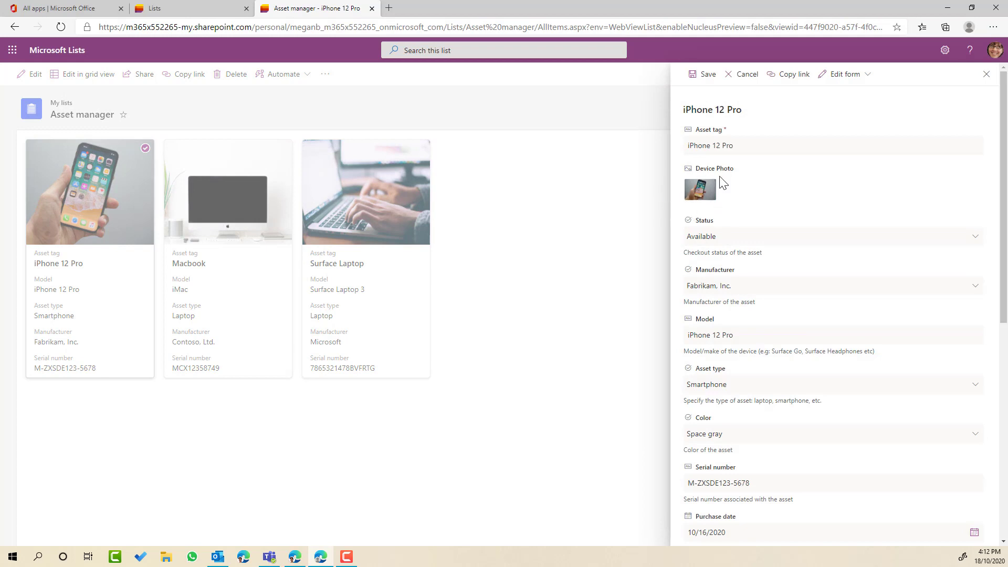
pyautogui.moveTo(884, 190)
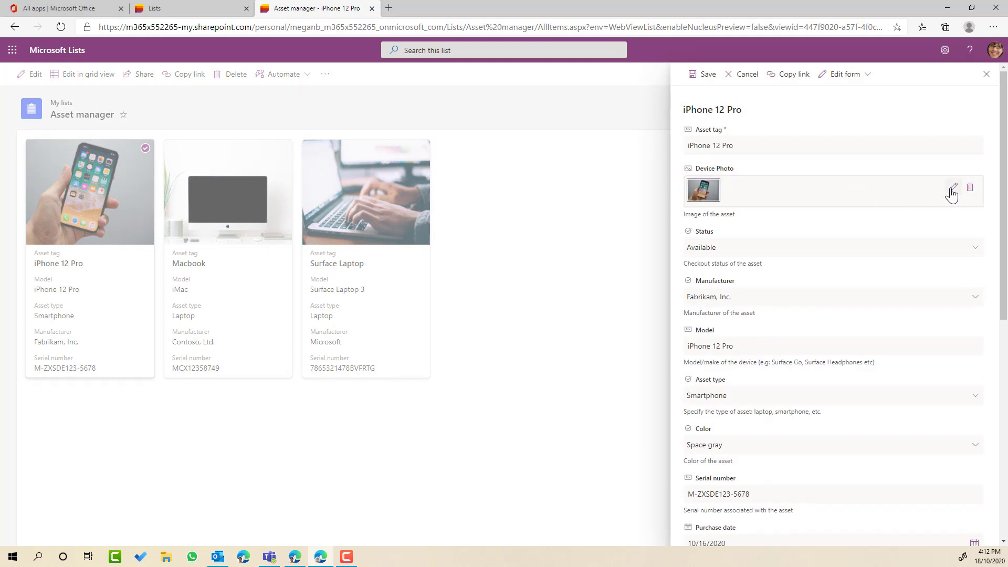
pyautogui.click(986, 75)
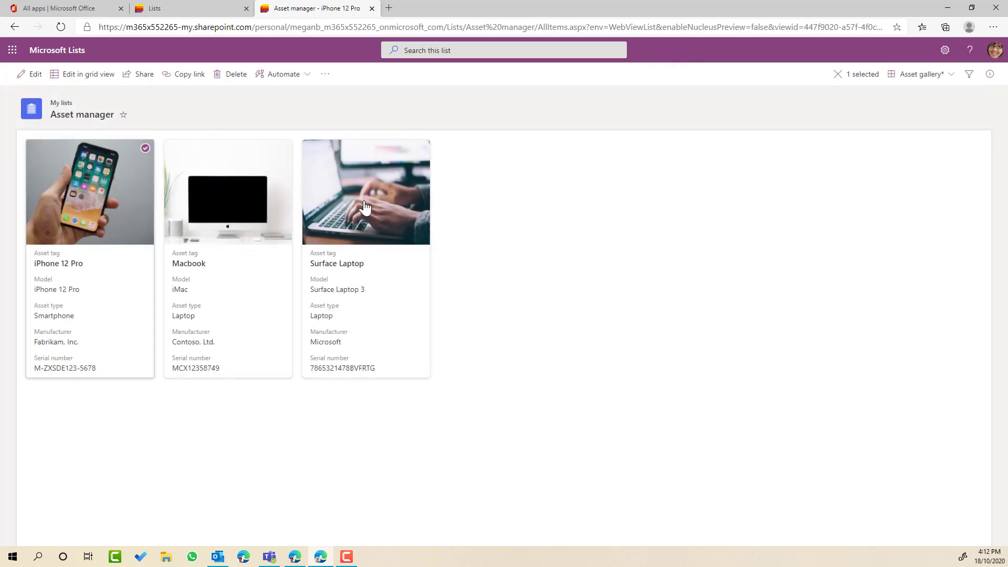
pyautogui.click(144, 149)
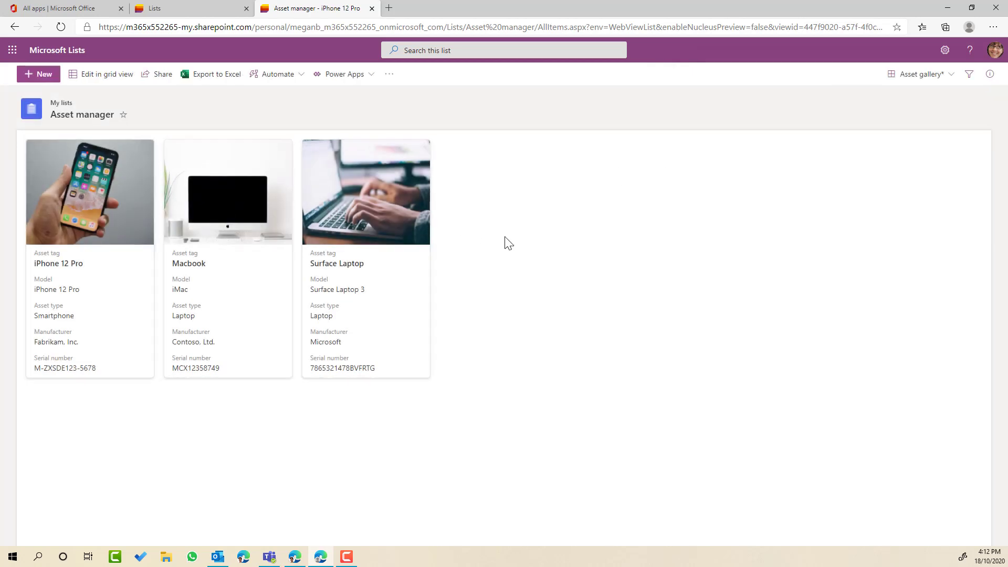
# - Open the Card Designer for the gallery view and turn the Device Photo preview off and on again
pyautogui.click(909, 76)
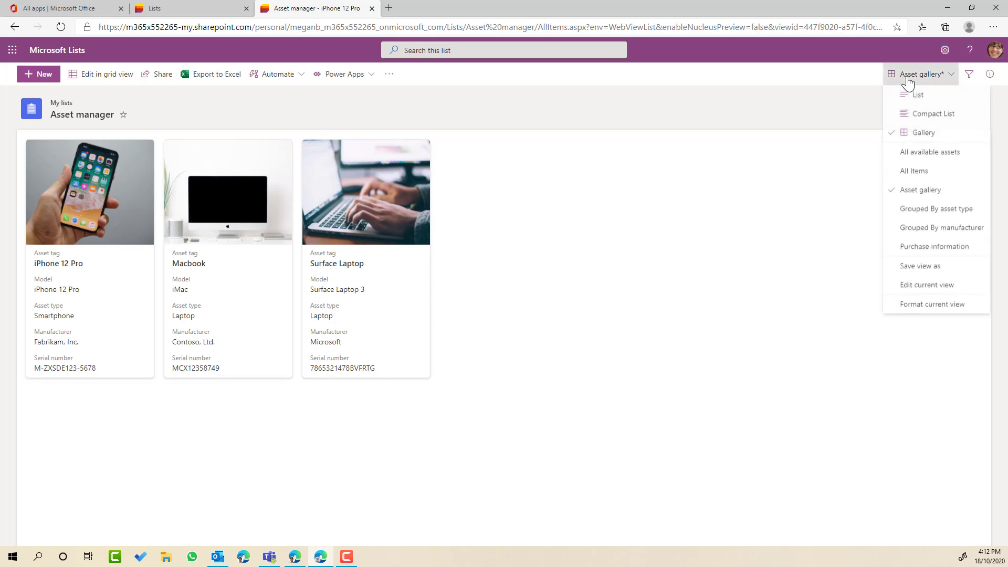
pyautogui.click(915, 310)
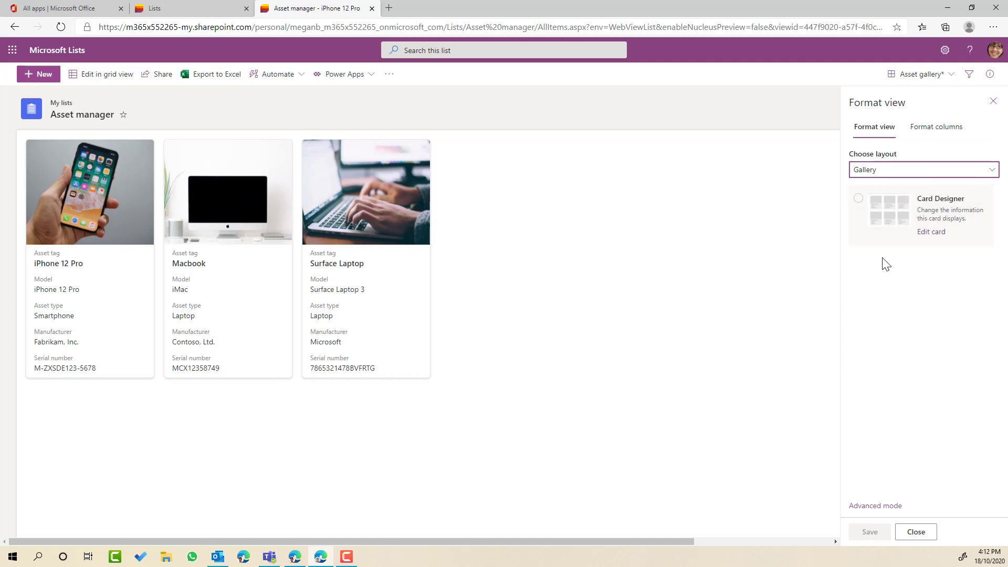
pyautogui.click(934, 232)
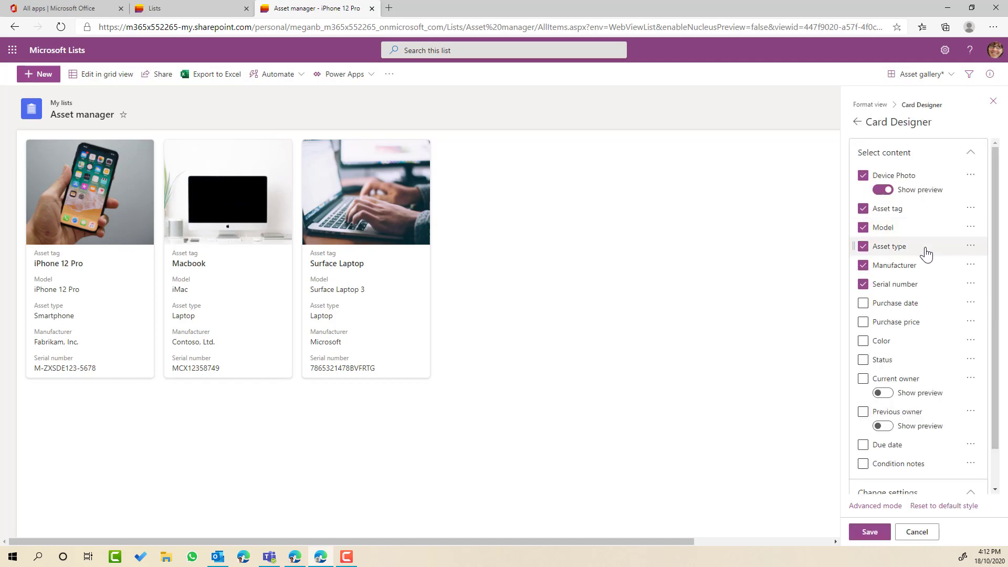
pyautogui.click(882, 188)
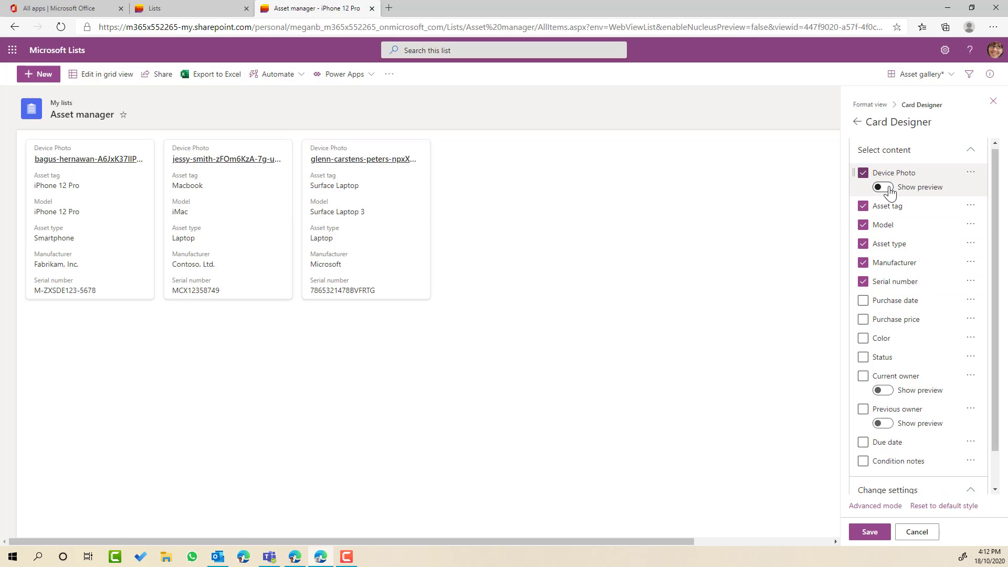
pyautogui.click(889, 190)
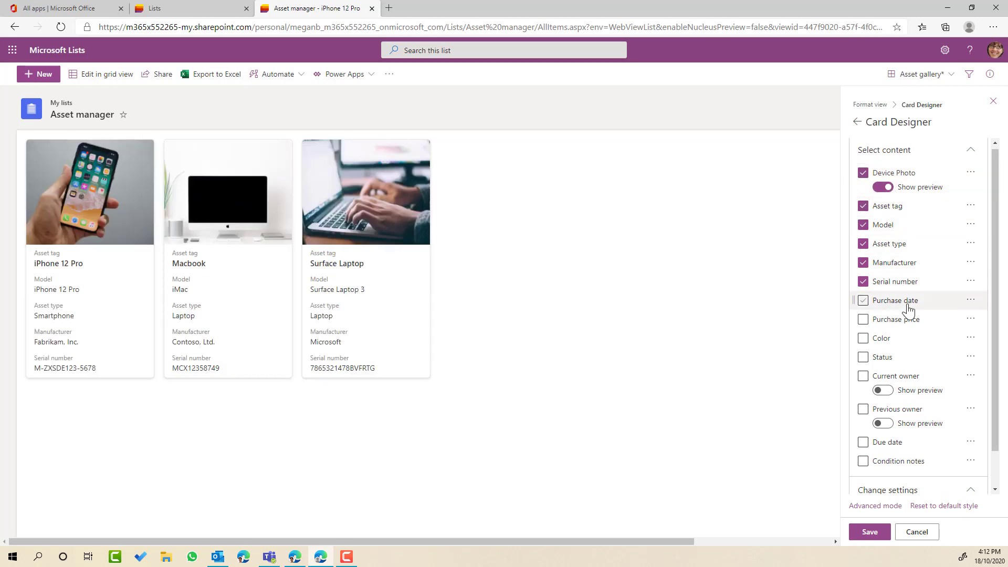
# - Add Current owner and Previous owner to the cards with previews enabled, and place Current owner directly below Device Photo
pyautogui.click(864, 377)
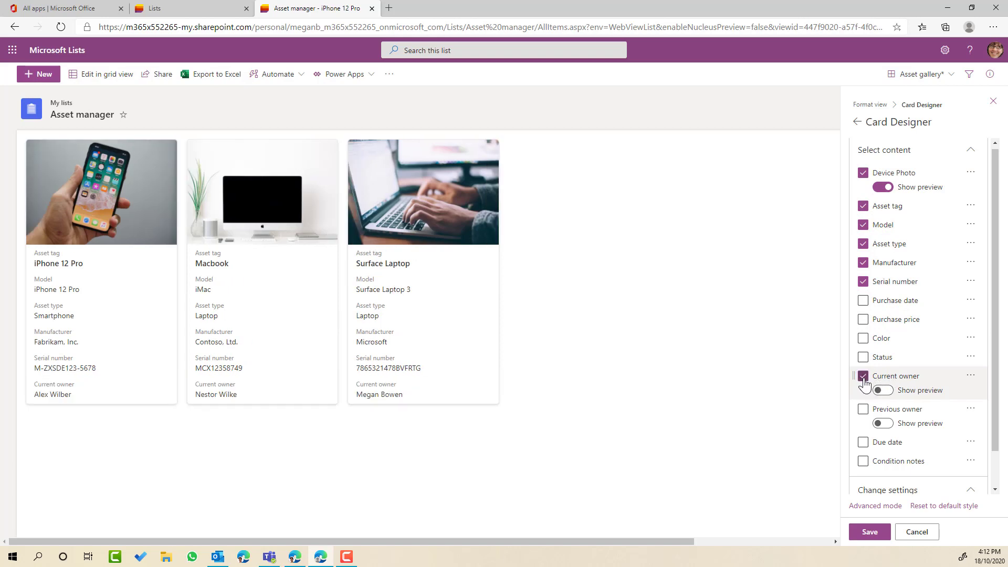
pyautogui.click(887, 393)
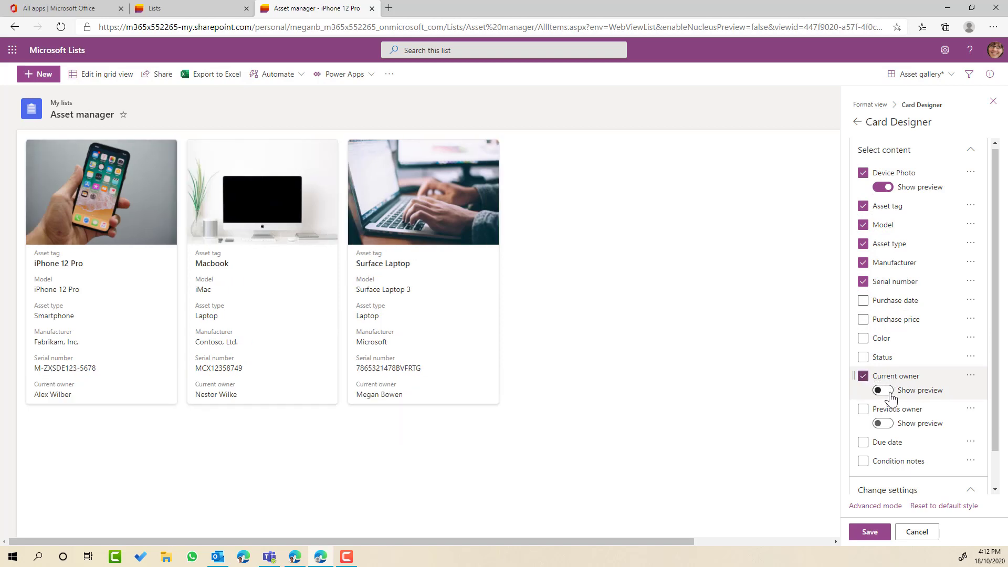
pyautogui.click(866, 412)
pyautogui.click(889, 424)
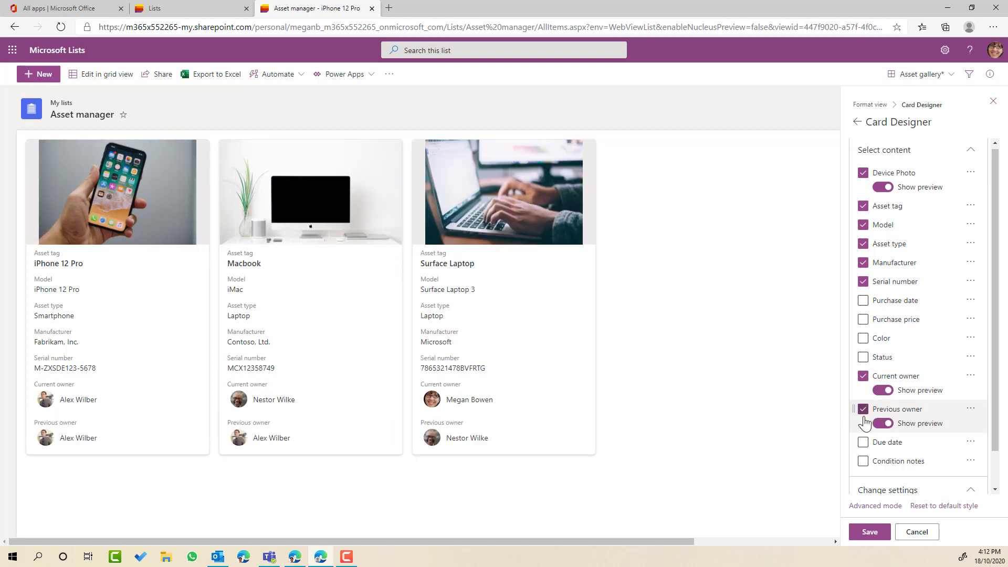
pyautogui.moveTo(855, 377); pyautogui.dragTo(854, 198)
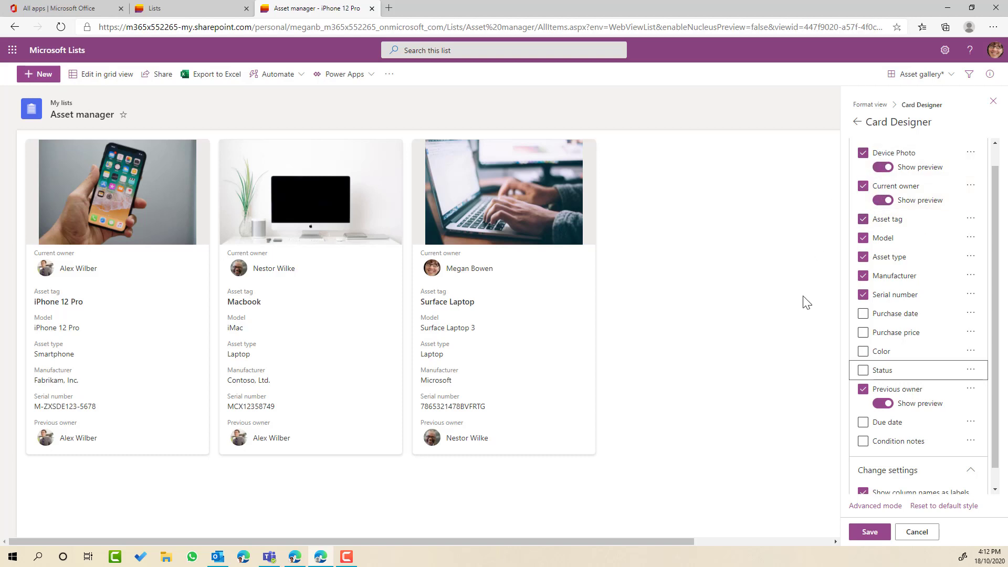
# - Hide the column names used as labels on the cards, and show them again
pyautogui.scroll(-1, 873, 419)
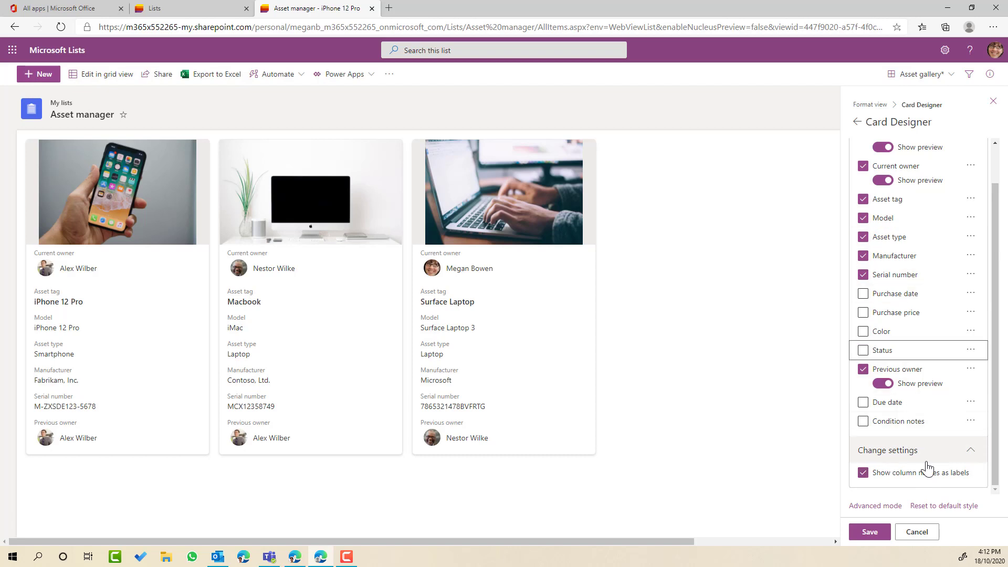
pyautogui.click(864, 474)
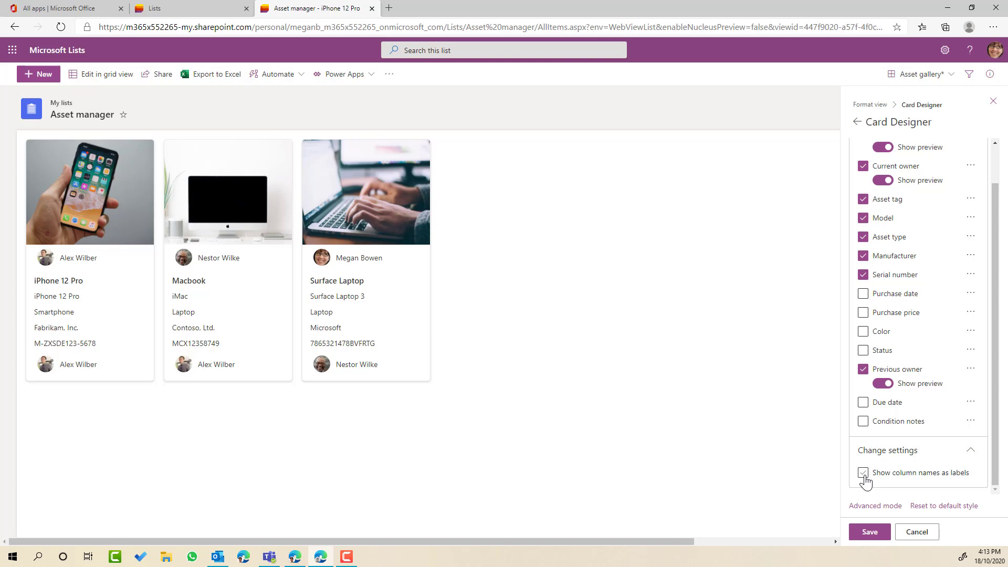
pyautogui.click(863, 473)
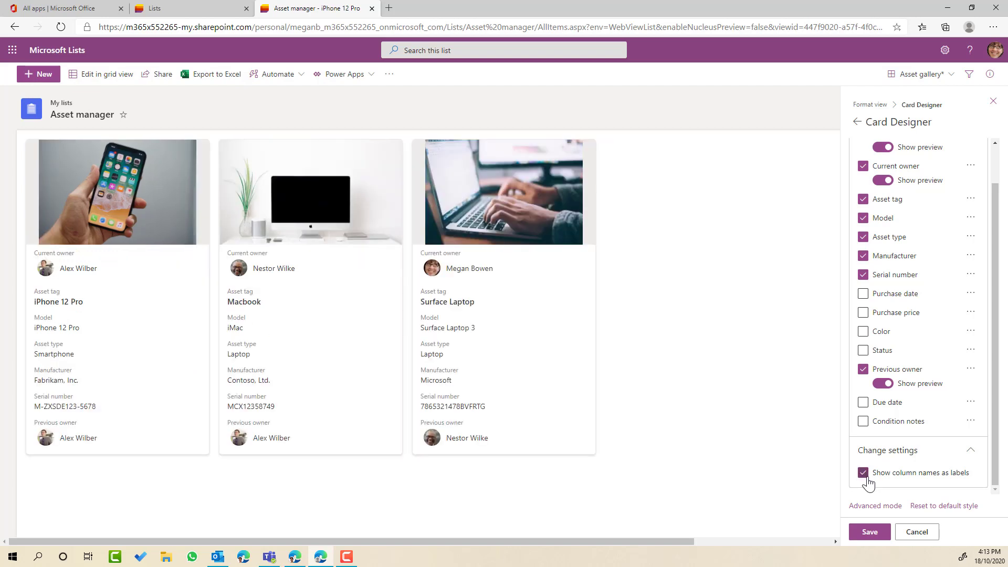
# - Remove the Previous owner field from the gallery cards
pyautogui.scroll(2, 896, 490)
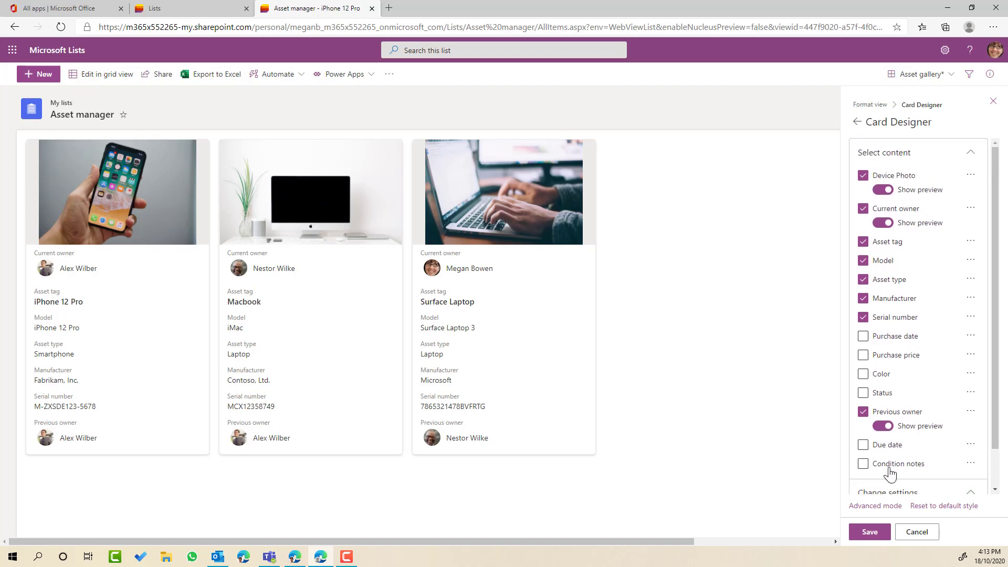
pyautogui.click(861, 415)
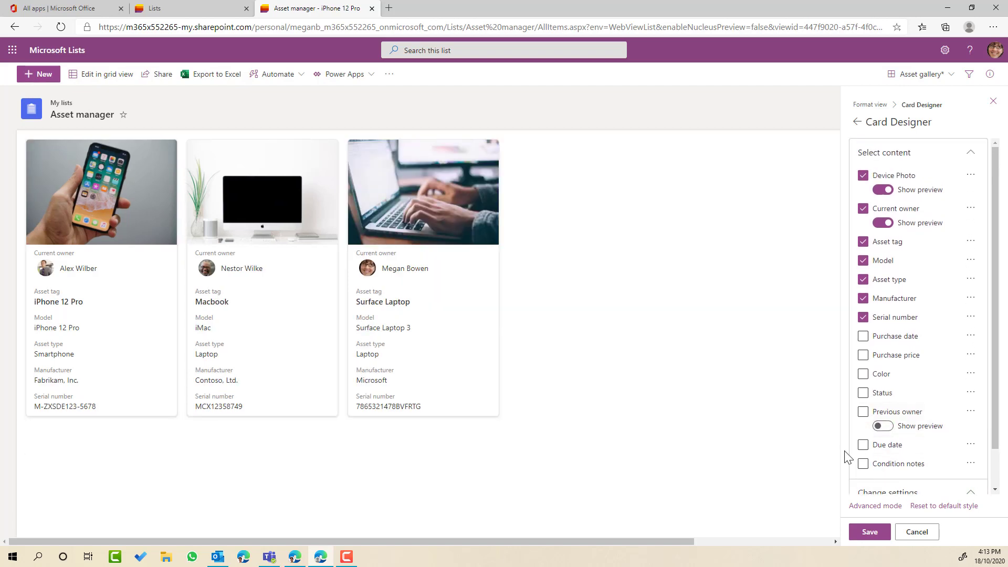
pyautogui.scroll(-1, 864, 483)
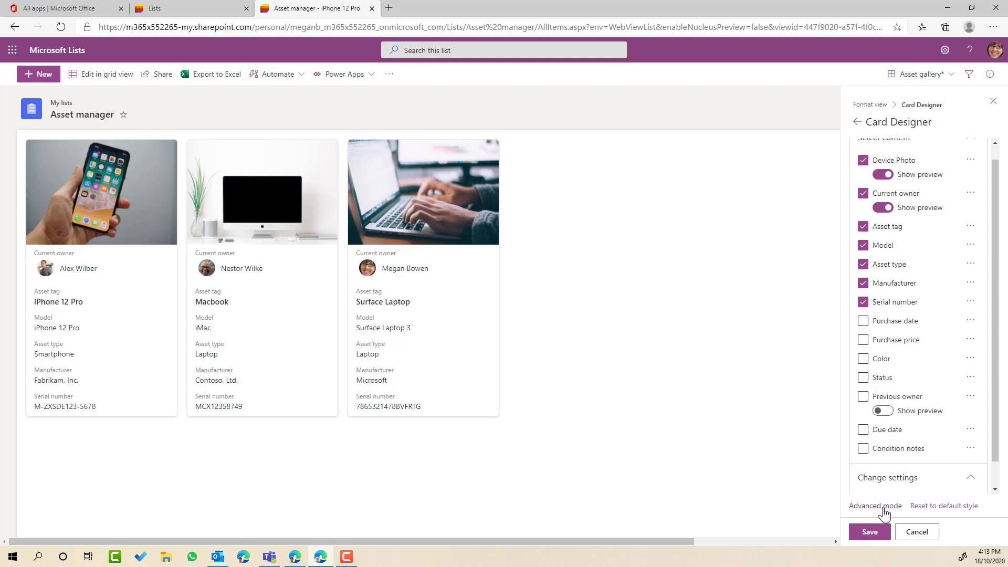
# - View the gallery card's JSON formatting in advanced mode and return to design mode
pyautogui.click(884, 506)
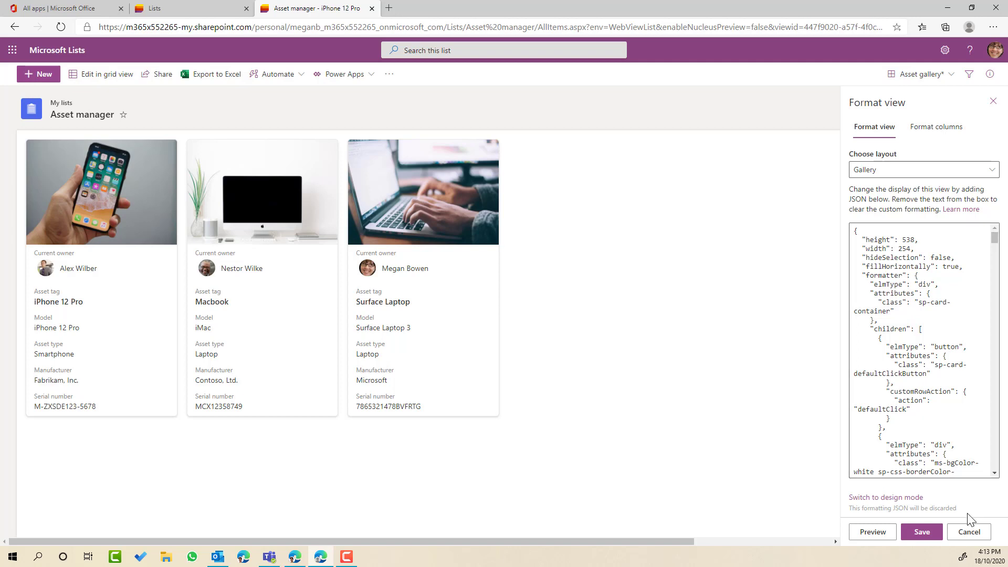
pyautogui.click(869, 499)
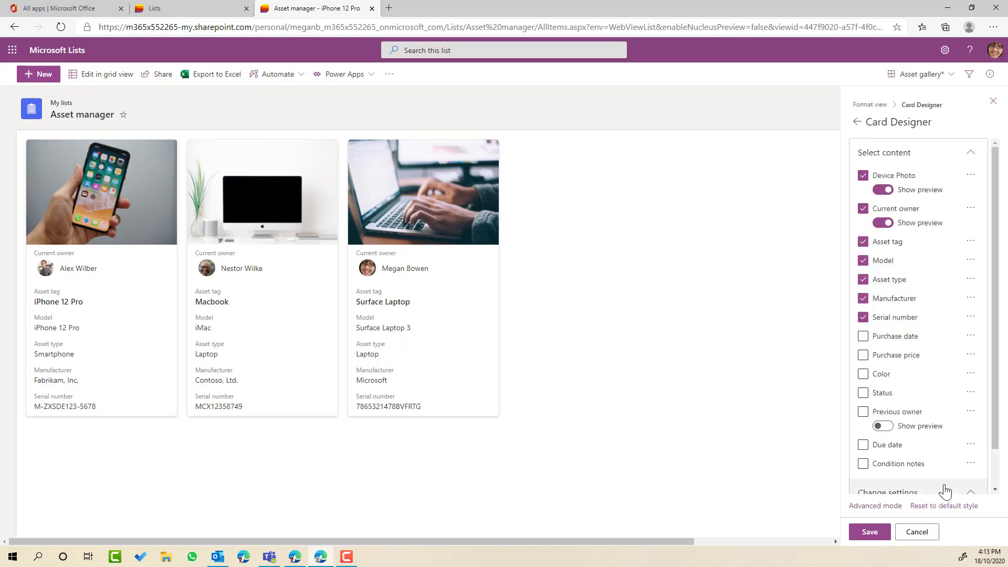
# - Add the Status and Color fields to the gallery cards, save the view formatting and close the Card Designer
pyautogui.scroll(-2, 940, 452)
pyautogui.click(863, 350)
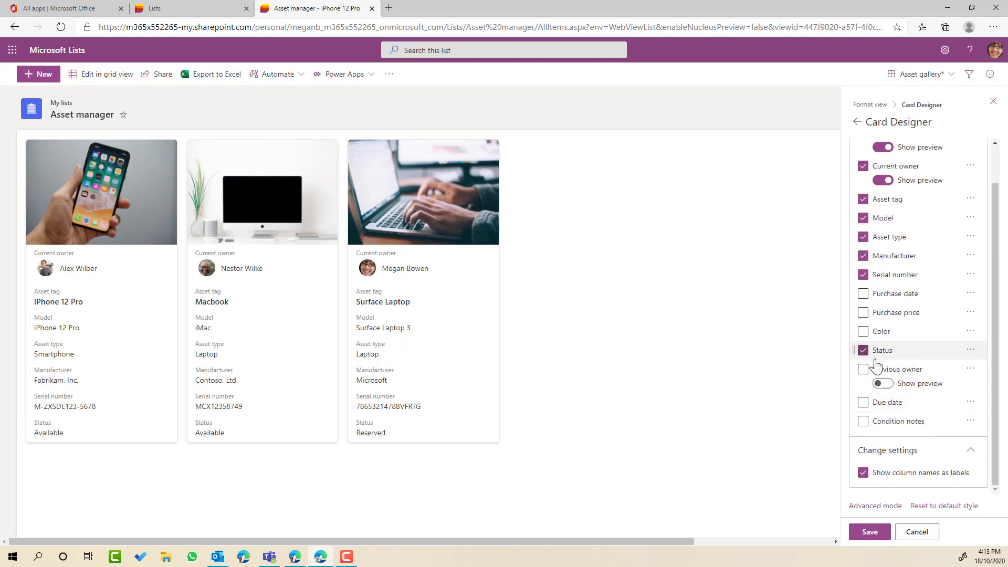
pyautogui.click(863, 332)
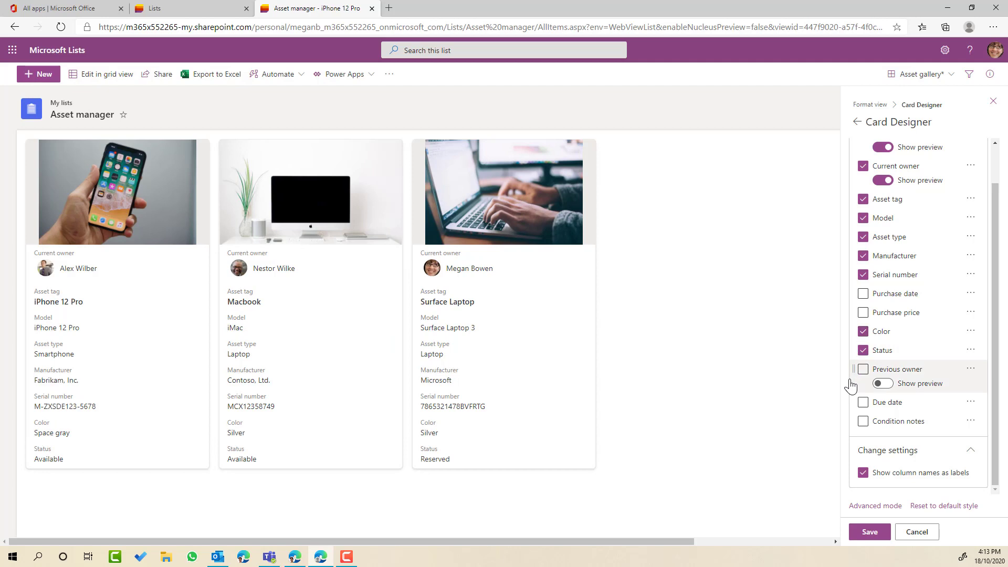
pyautogui.click(870, 532)
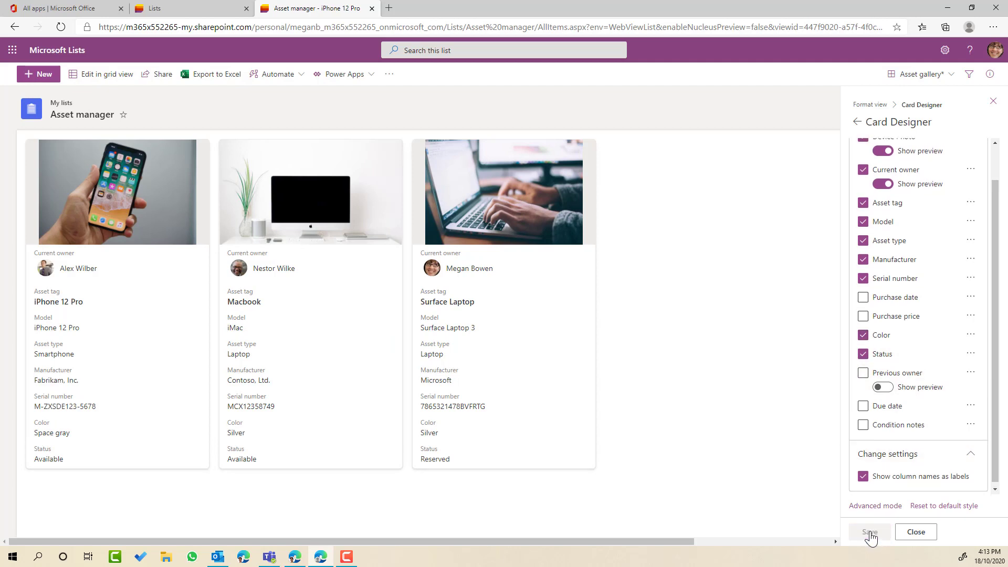
pyautogui.click(925, 535)
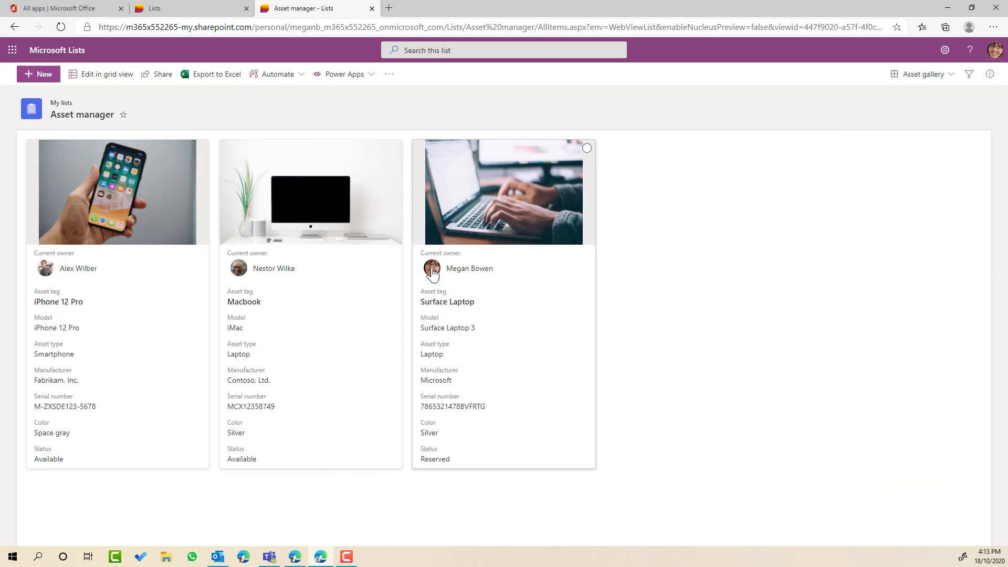
# - View the expanded profile card of the Surface Laptop's current owner, including the contact details and files
pyautogui.moveTo(433, 269)
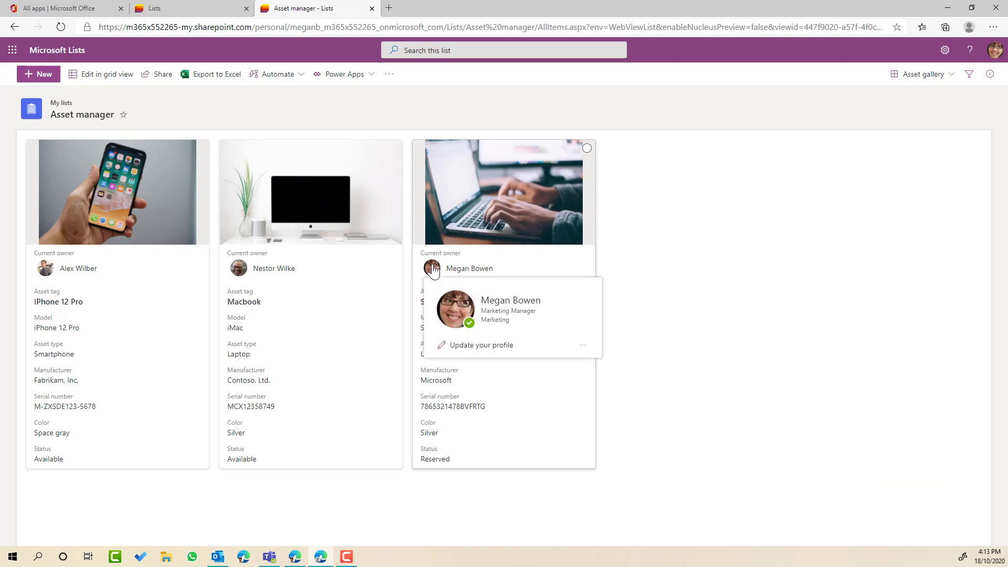
pyautogui.click(433, 269)
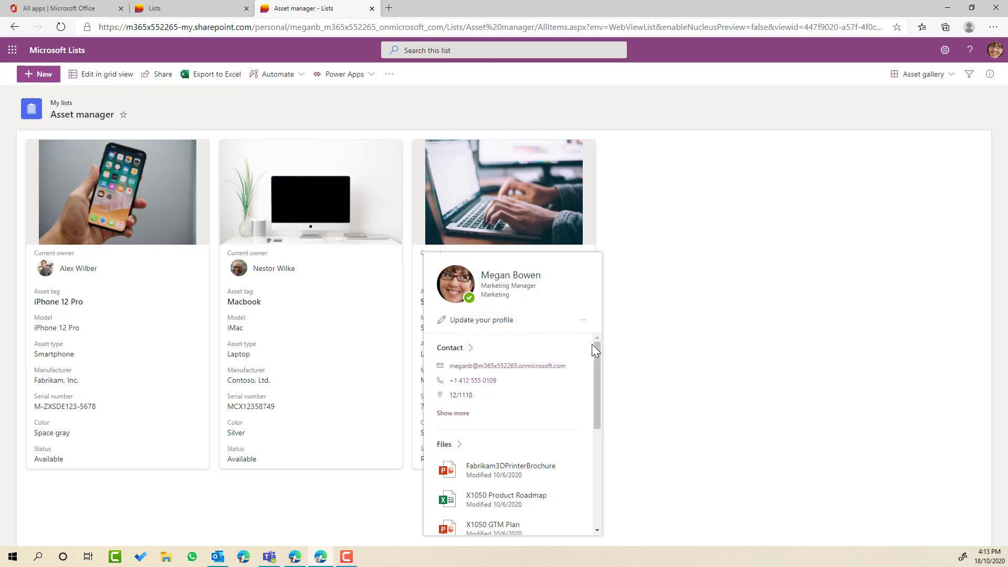
pyautogui.moveTo(600, 351)
pyautogui.mouseDown()
pyautogui.moveTo(600, 380)
pyautogui.moveTo(599, 344)
pyautogui.mouseUp()
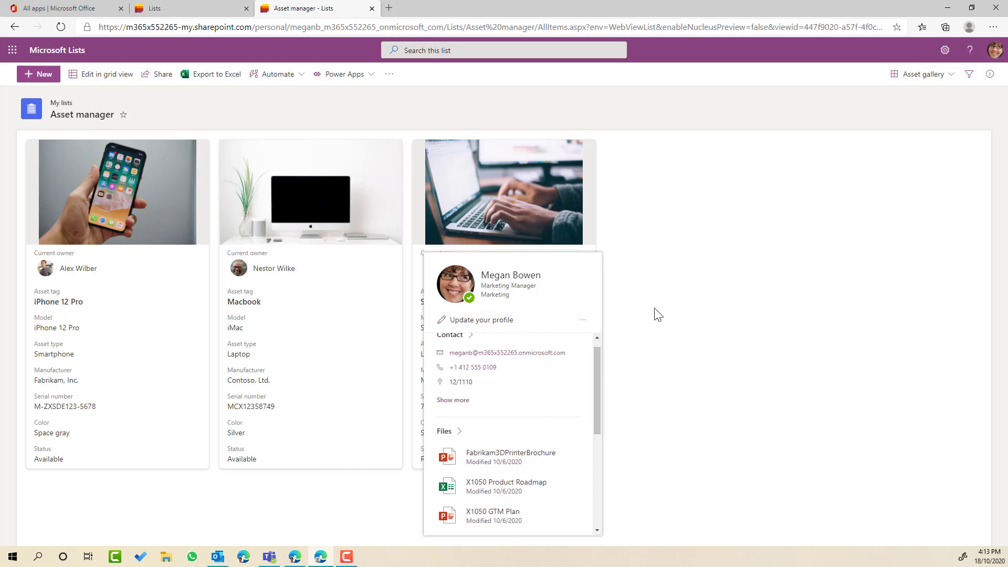
# - Look at the format settings of the current Asset gallery view and close them without making changes
pyautogui.click(914, 79)
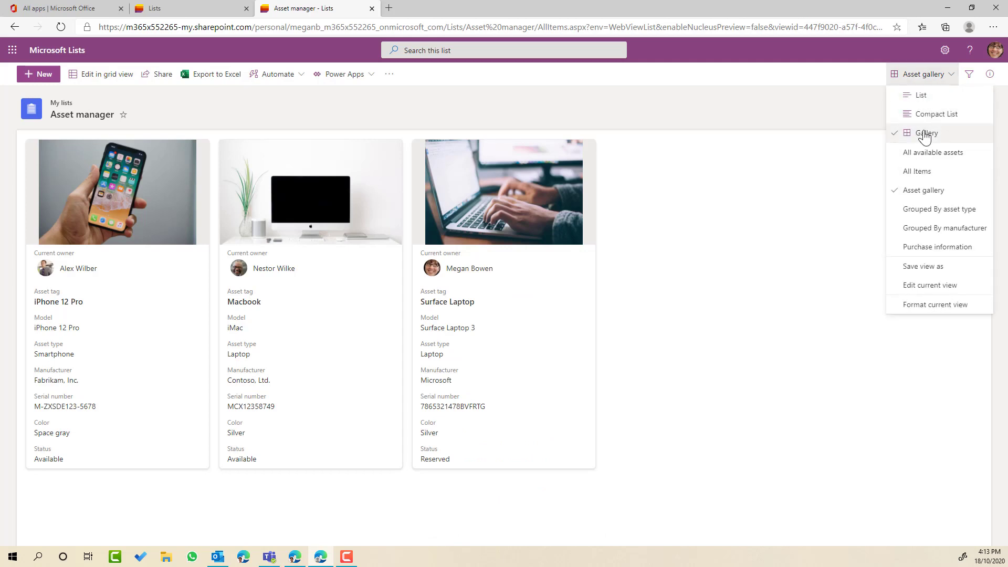
pyautogui.click(926, 305)
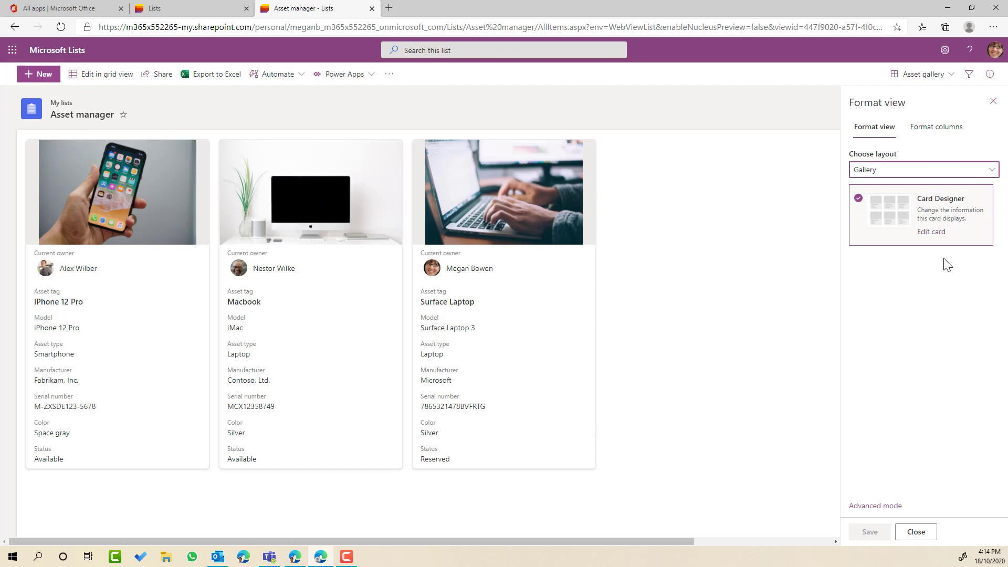
pyautogui.click(993, 101)
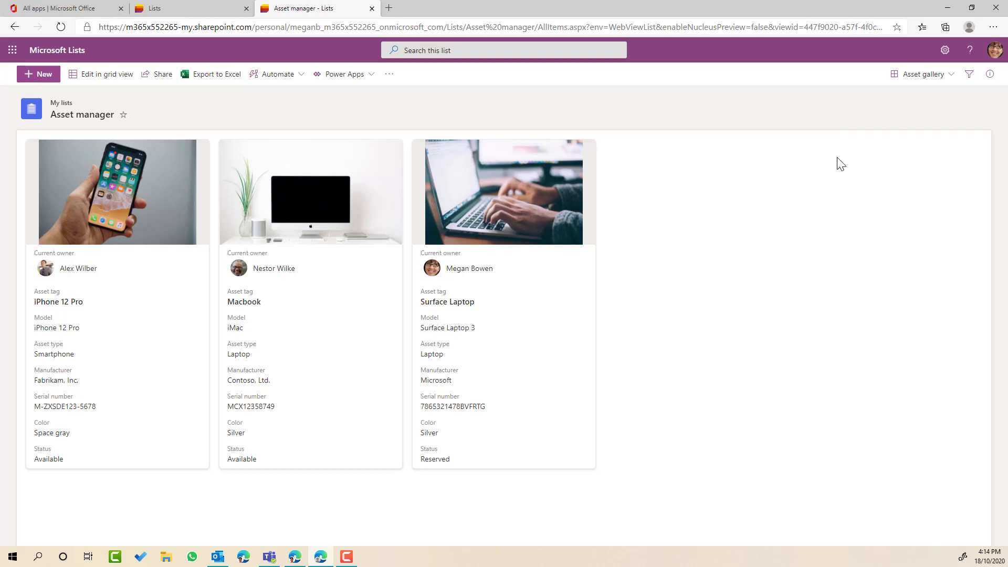